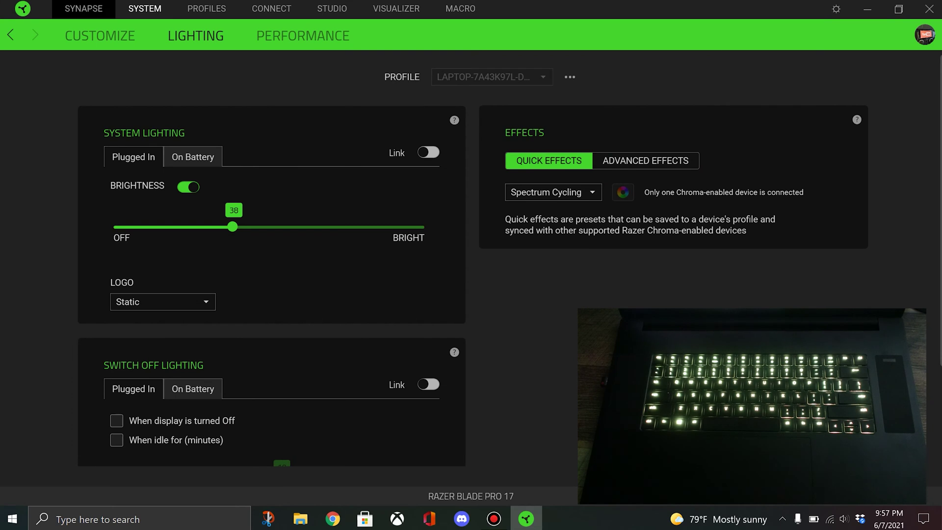
# - Browse the Synapse dashboard, look over the Modules and Global Shortcuts pages, then return to Dashboard
pyautogui.click(83, 8)
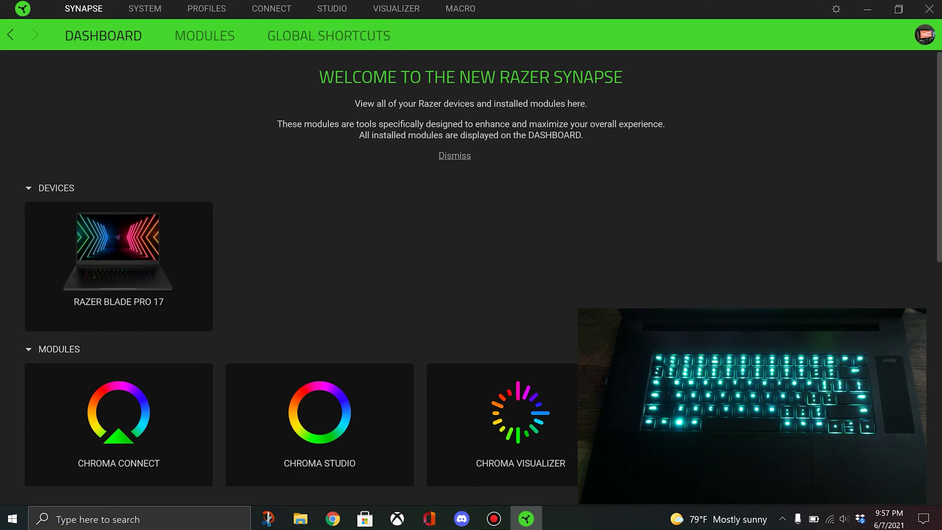
pyautogui.scroll(-10, 319, 269)
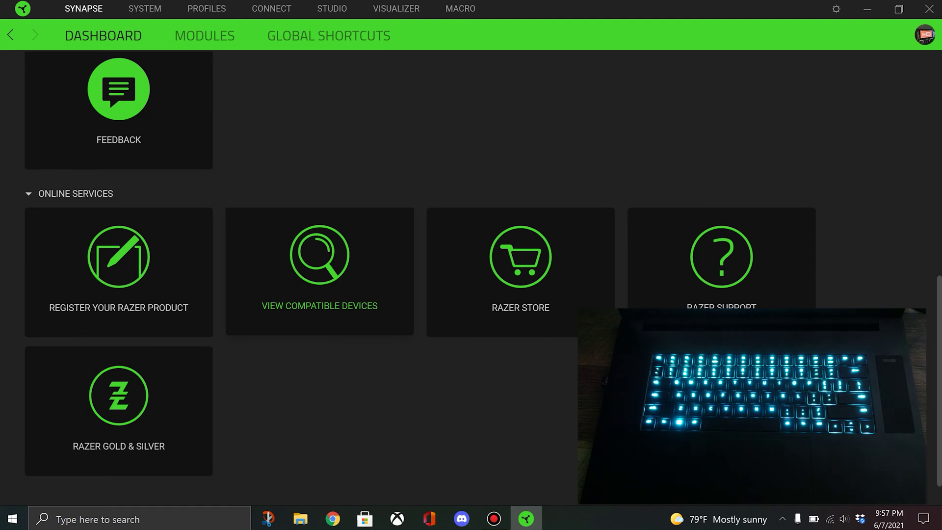
pyautogui.scroll(10, 319, 270)
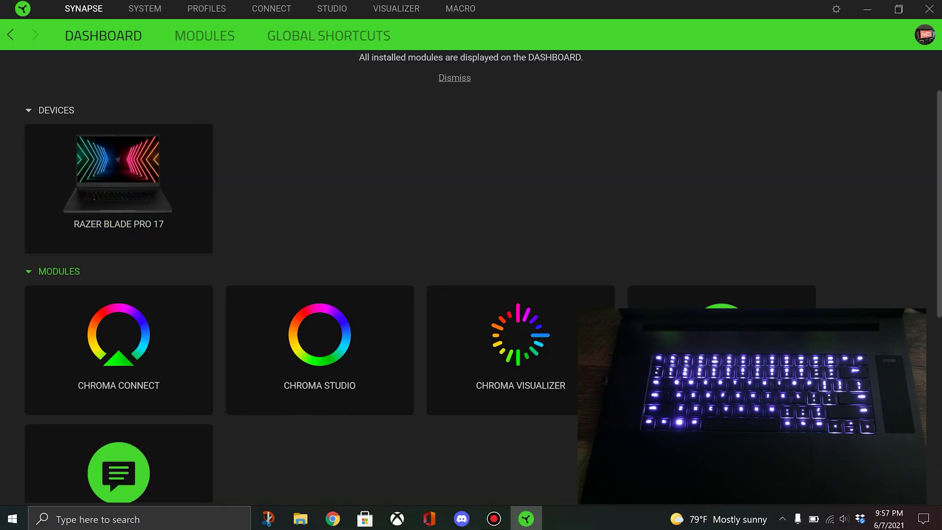
pyautogui.scroll(-2, 471, 275)
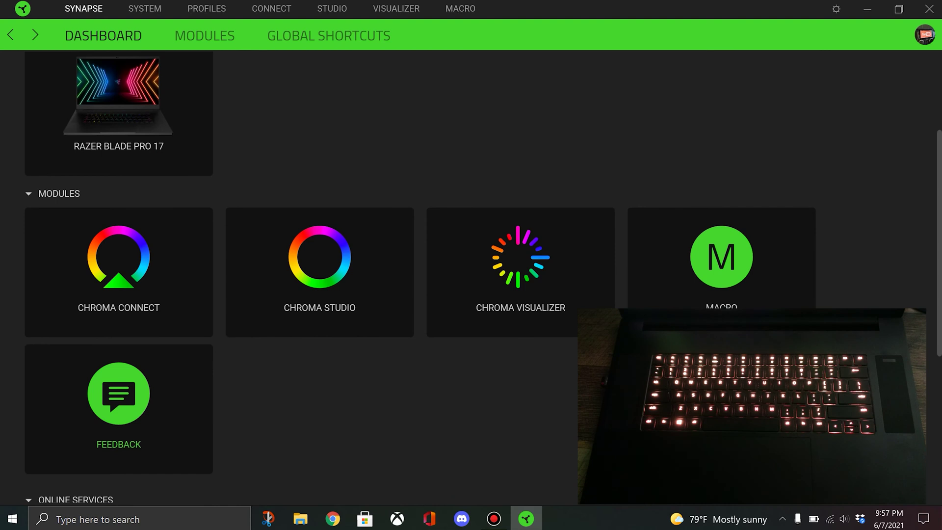
pyautogui.scroll(-5, 319, 284)
pyautogui.scroll(8, 319, 284)
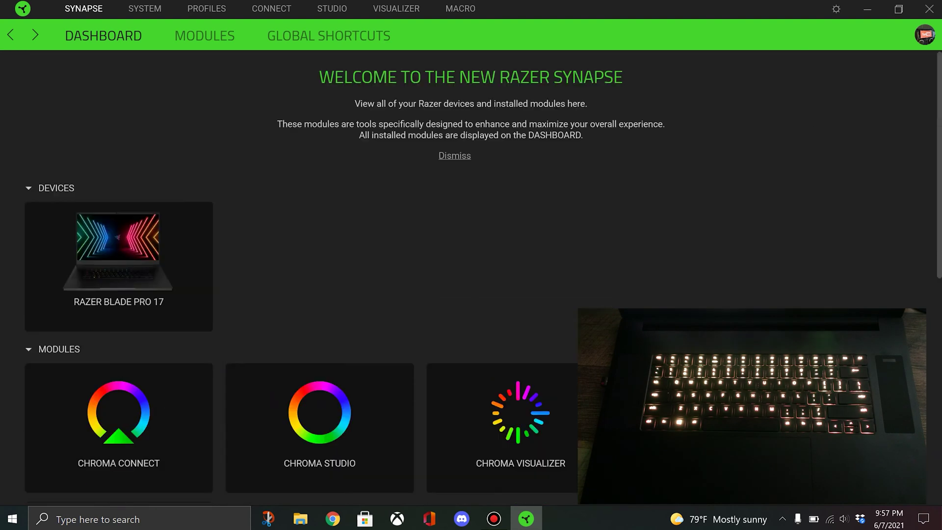
pyautogui.click(204, 36)
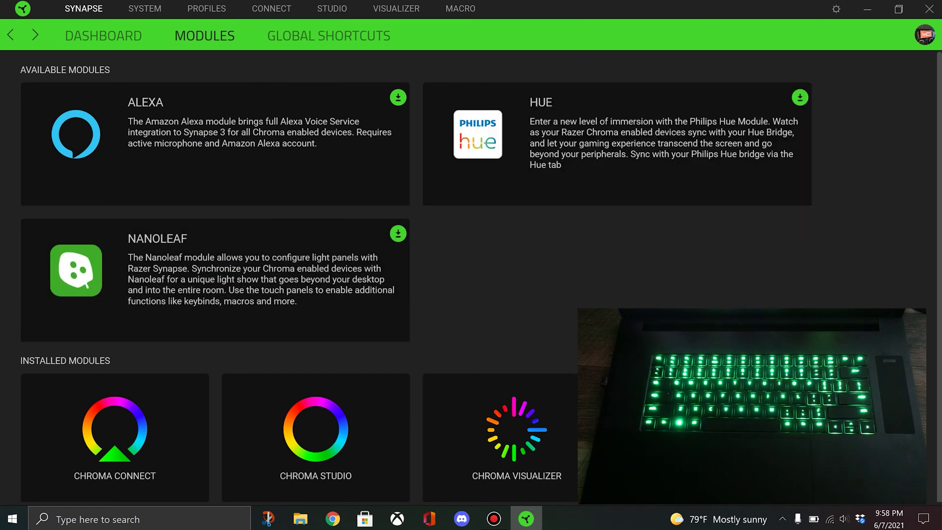
pyautogui.click(328, 35)
pyautogui.click(103, 35)
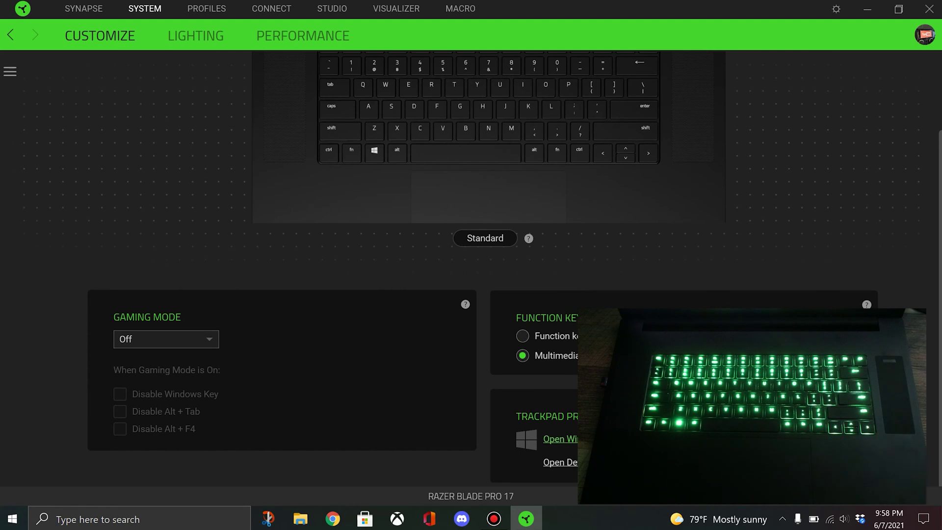
# - Scroll back to the top of the Blade Pro 17's Customize page
pyautogui.scroll(1, 559, 438)
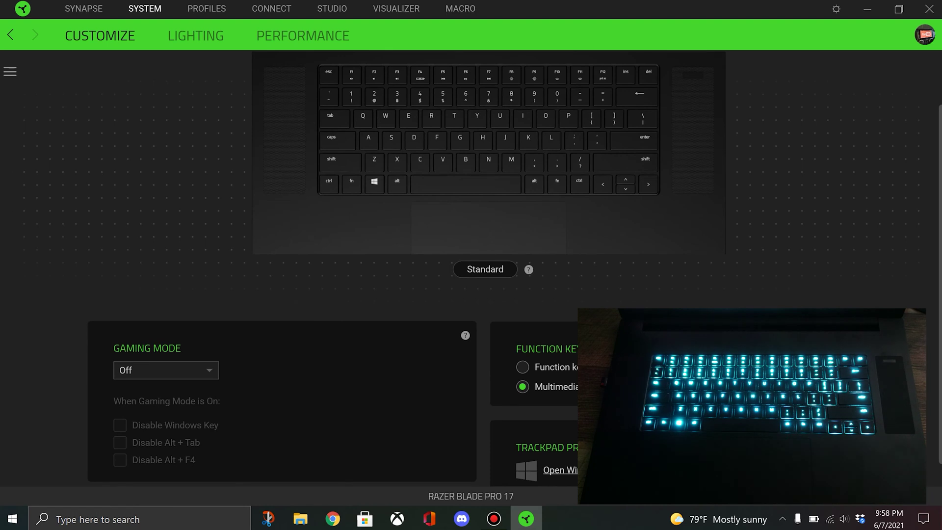
# - On the Performance page, try Dedicated GPU only but cancel the restart, keeping NVIDIA Optimus
pyautogui.click(196, 35)
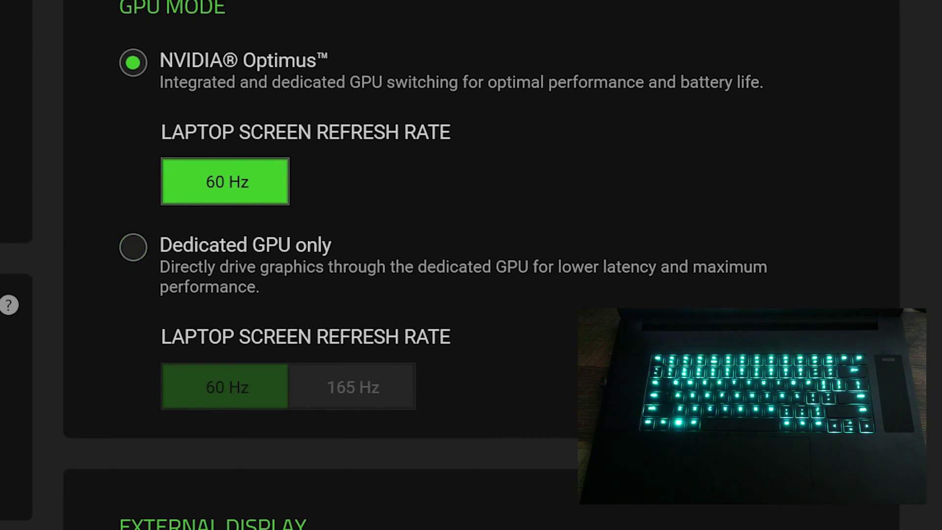
pyautogui.click(133, 247)
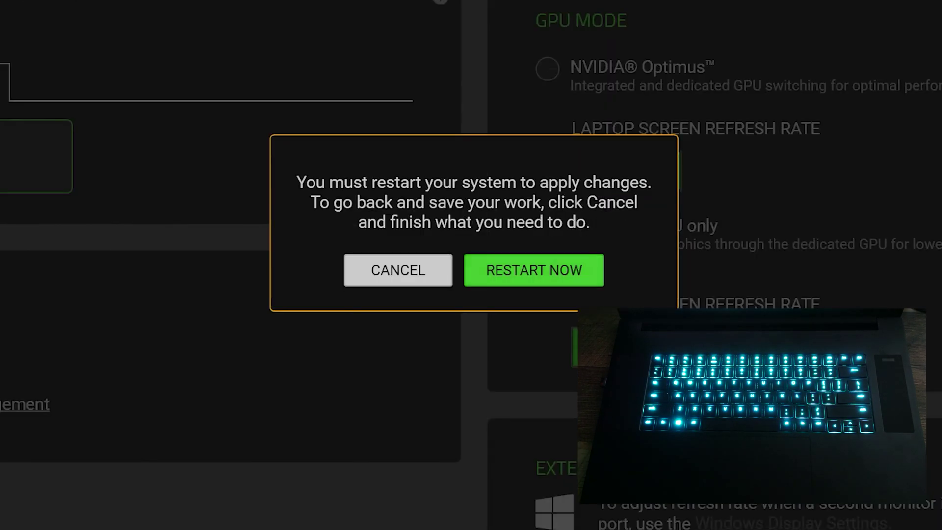
pyautogui.click(397, 270)
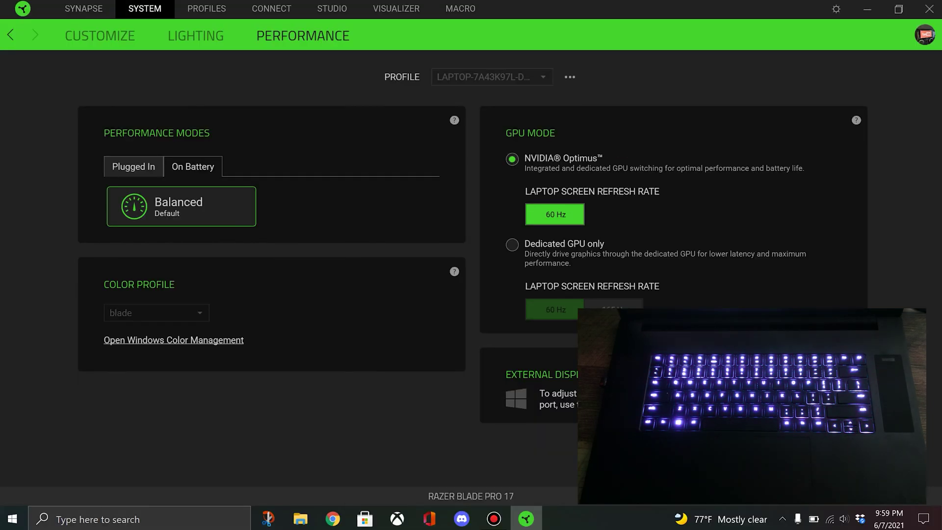
# - Look over the Profiles and Connect pages, then view the On Battery switch-off lighting options
pyautogui.click(207, 9)
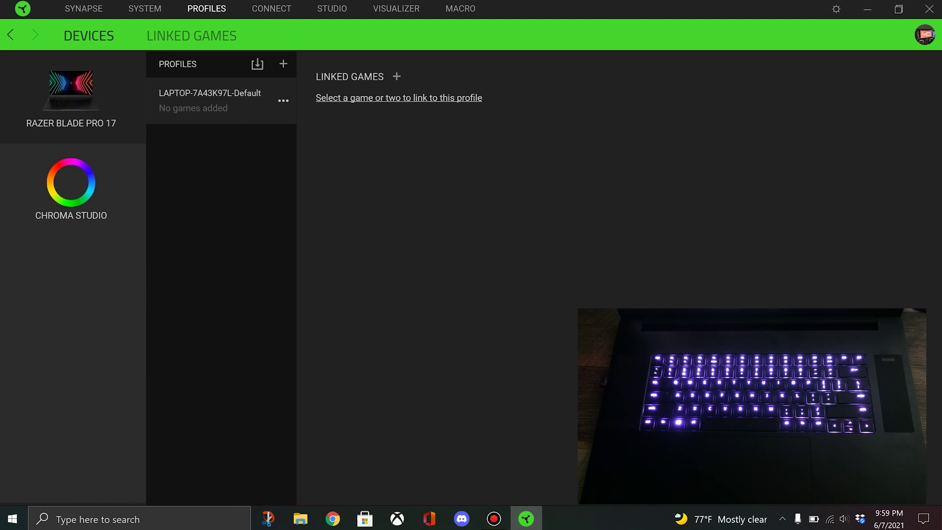
pyautogui.click(271, 9)
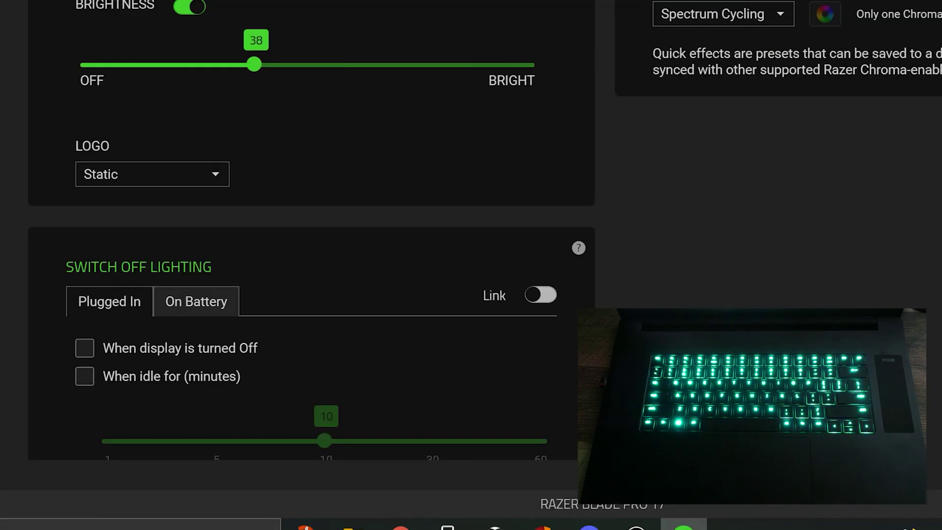
pyautogui.click(197, 301)
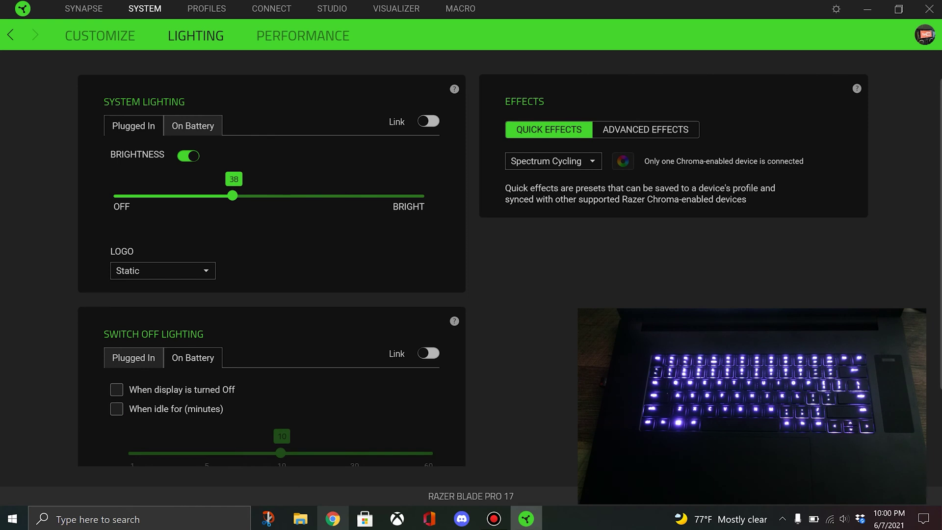
# - Glance at the advanced Chroma options, then set the Quick Effect to Audio Meter
pyautogui.scroll(-2, 471, 265)
pyautogui.scroll(2, 471, 265)
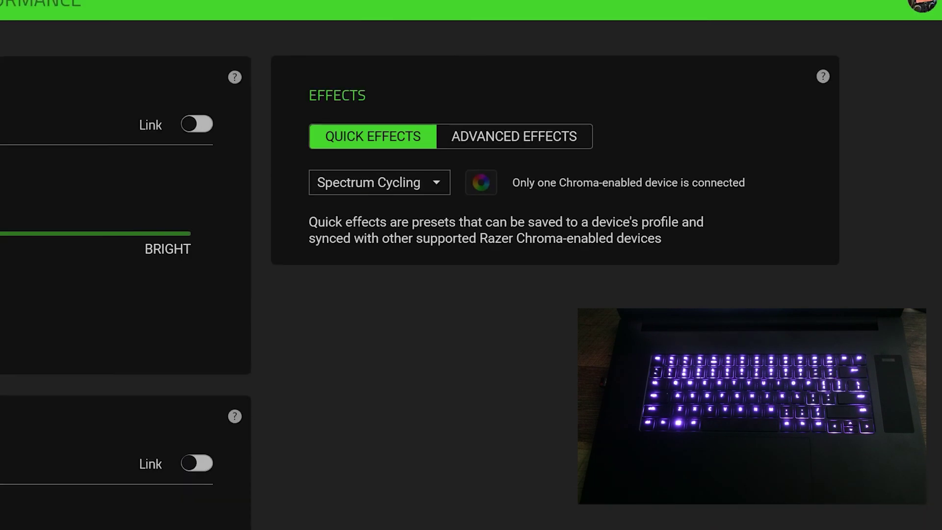
pyautogui.click(514, 136)
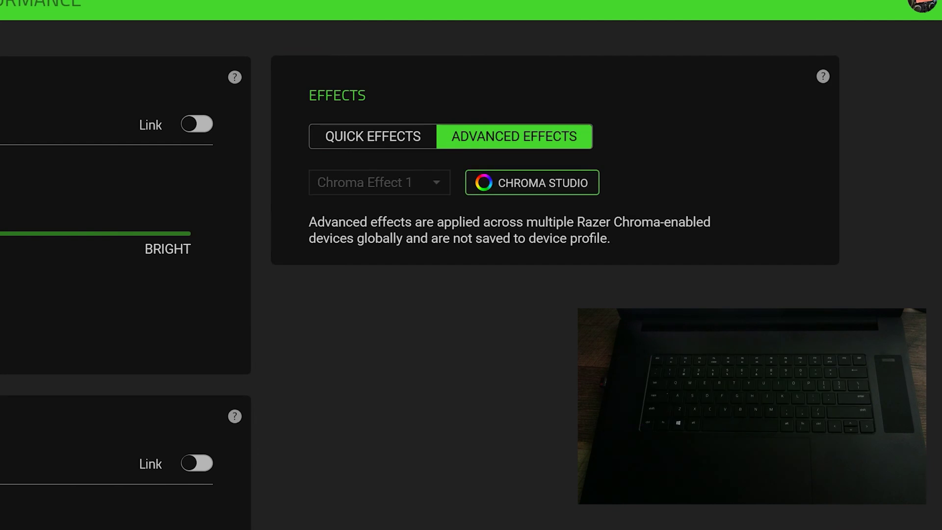
pyautogui.click(373, 136)
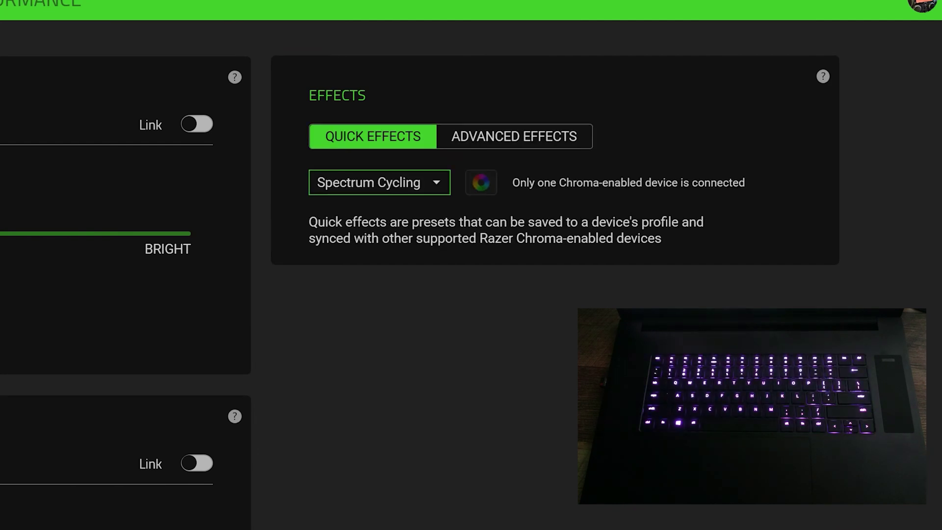
pyautogui.click(379, 182)
pyautogui.scroll(1, 378, 289)
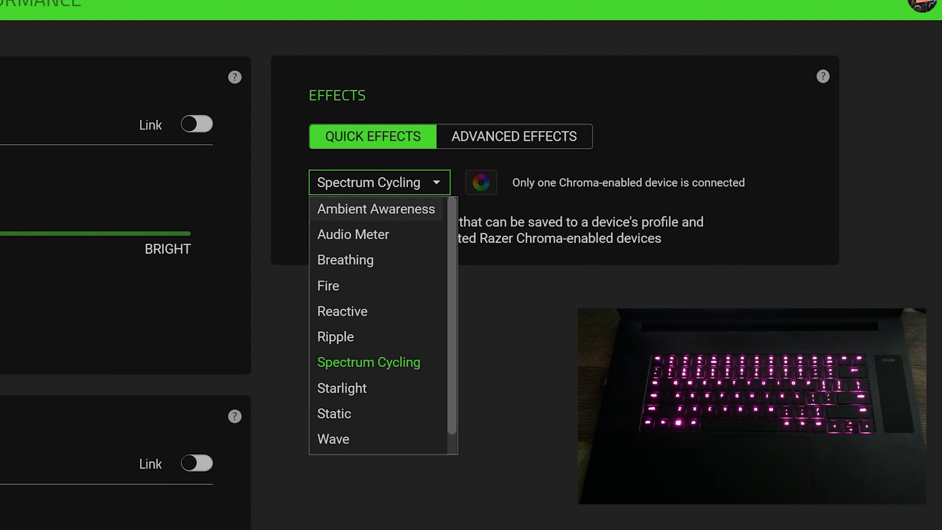
pyautogui.click(376, 209)
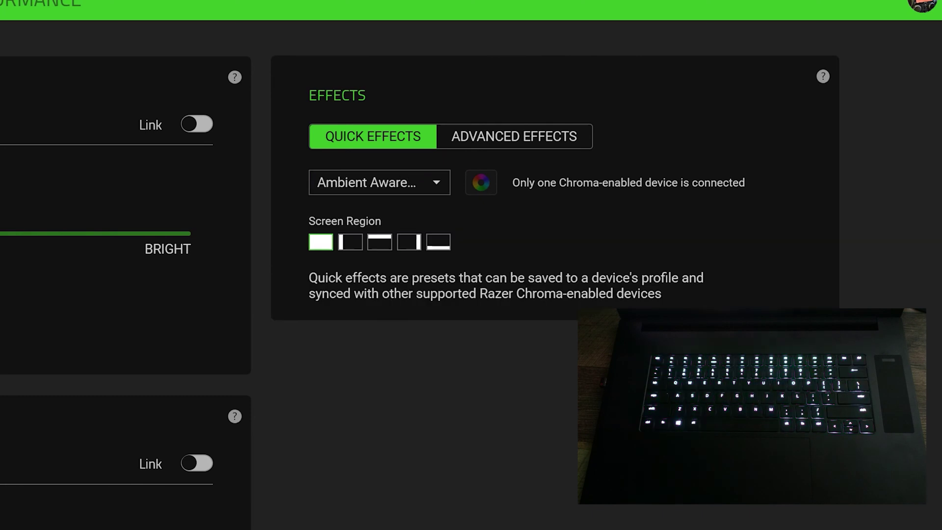
pyautogui.press('Down')
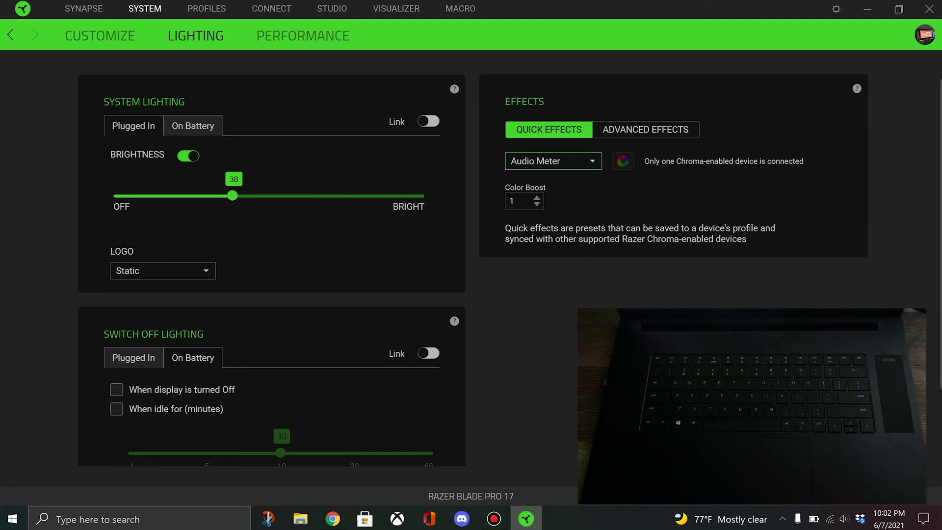
# - Set the keyboard to Breathing with an orange second colour, then switch the effect to Fire
pyautogui.click(552, 161)
pyautogui.click(535, 196)
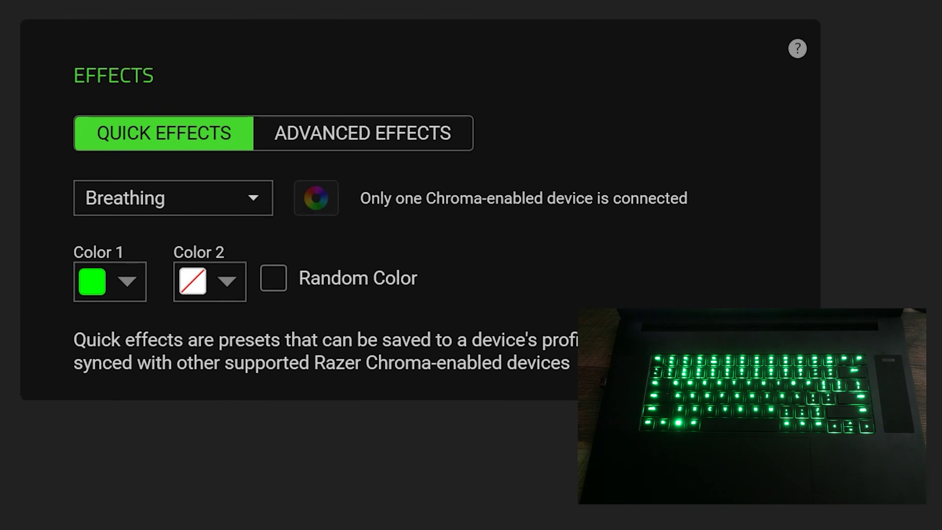
pyautogui.click(226, 281)
pyautogui.click(273, 395)
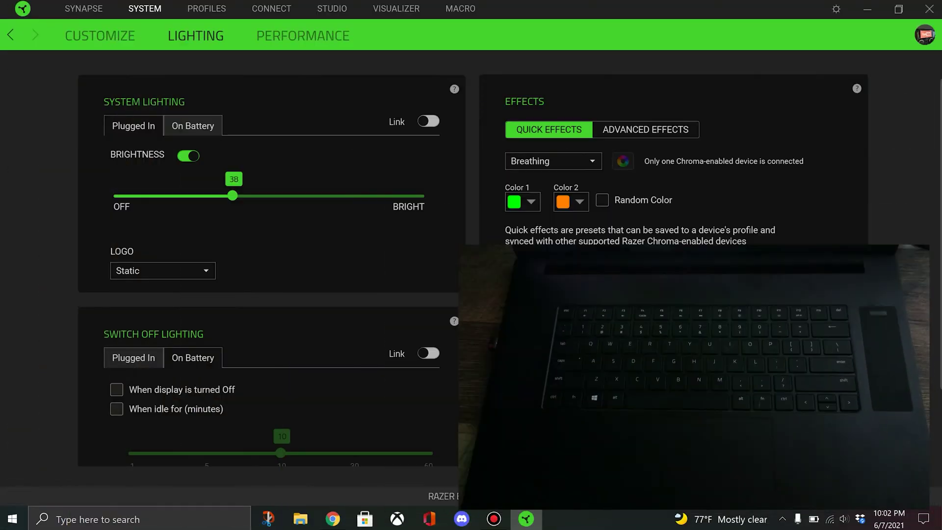
pyautogui.click(553, 161)
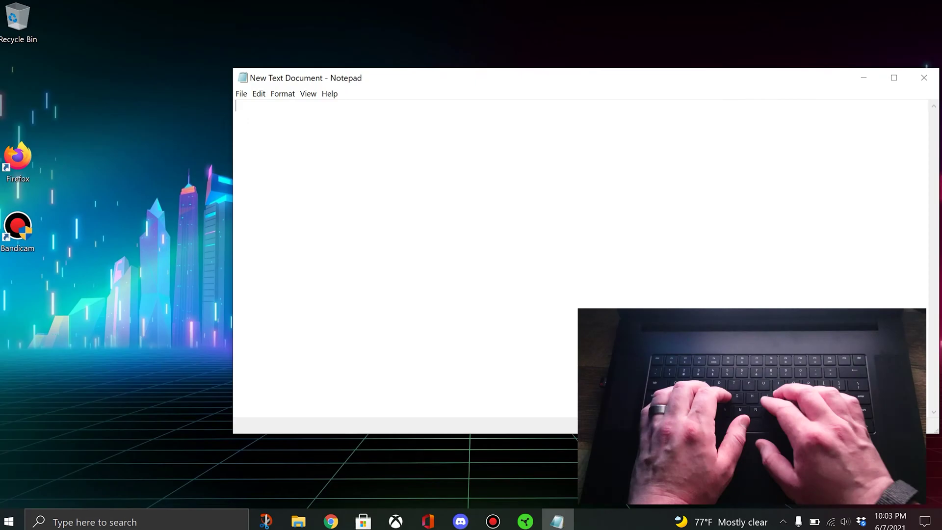
# - Type a short test sentence in Notepad, then switch the lighting to Ripple and minimize Synapse
pyautogui.write('i know a guy nam')
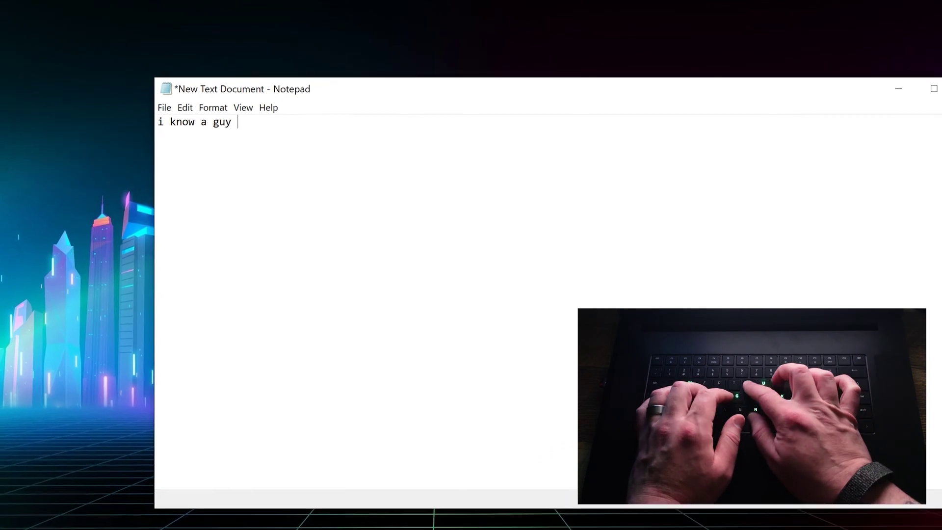
pyautogui.write('ed tony and h')
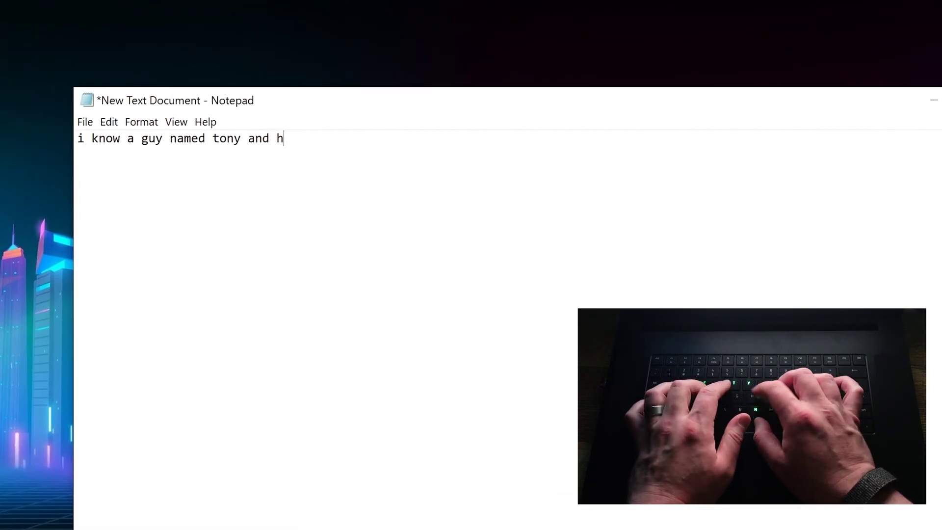
pyautogui.write('e sucks')
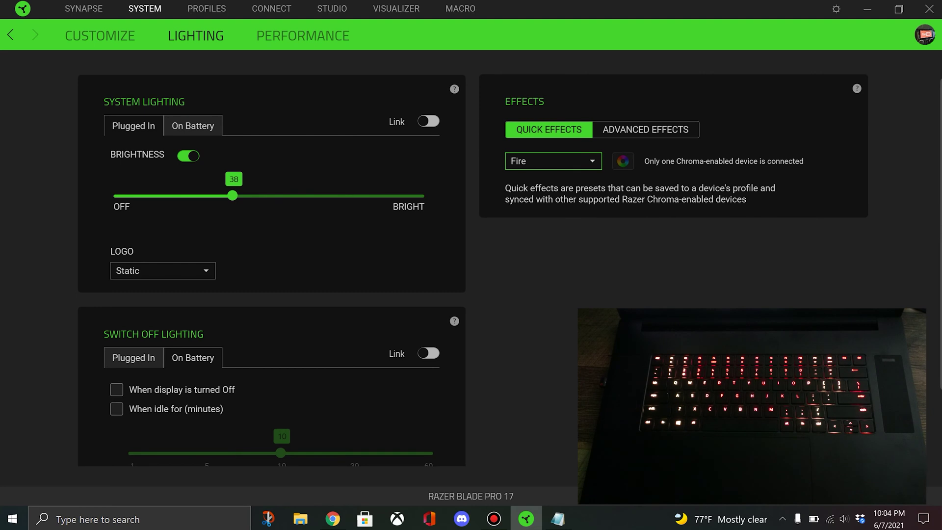
pyautogui.click(552, 160)
pyautogui.click(527, 249)
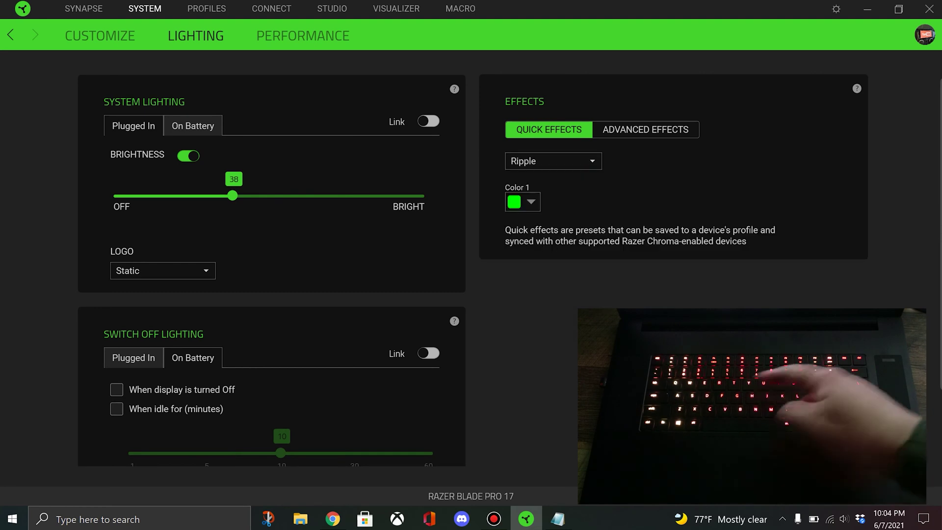
pyautogui.click(526, 519)
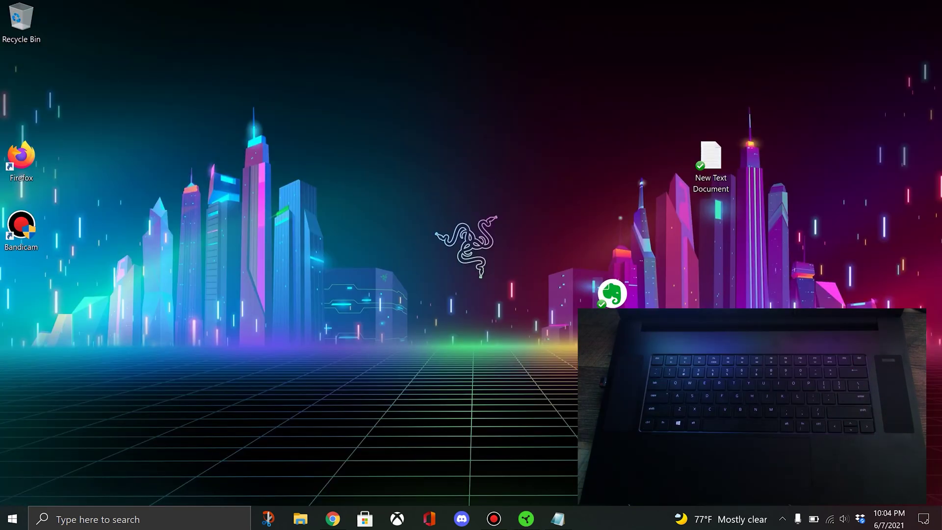
# - Add more text to the Notepad document, close it, and pick the Spectrum Cycling effect
pyautogui.click(558, 519)
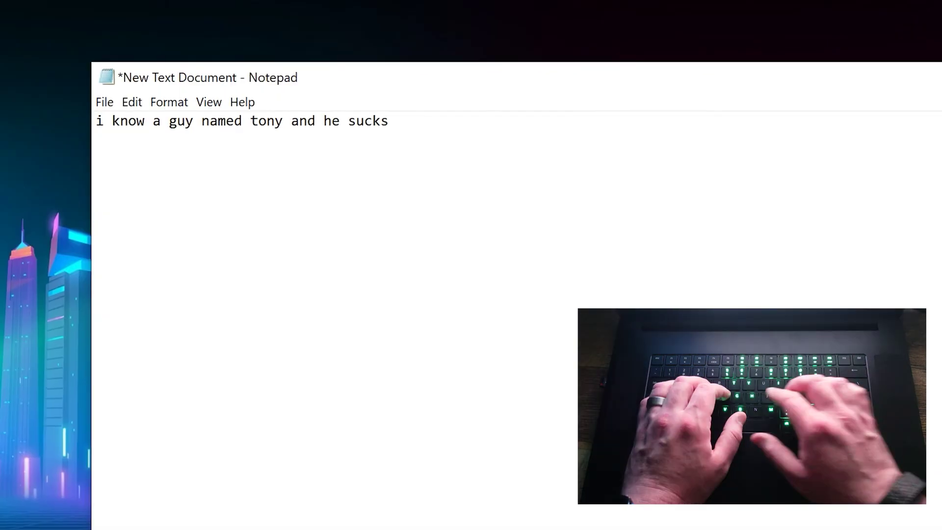
pyautogui.write('ony suks real bad')
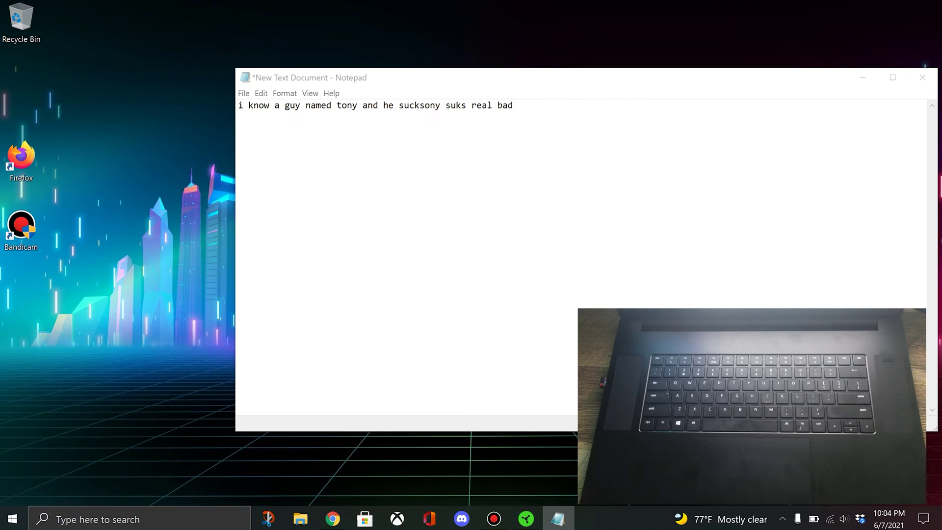
pyautogui.hotkey('alt', 'F4')
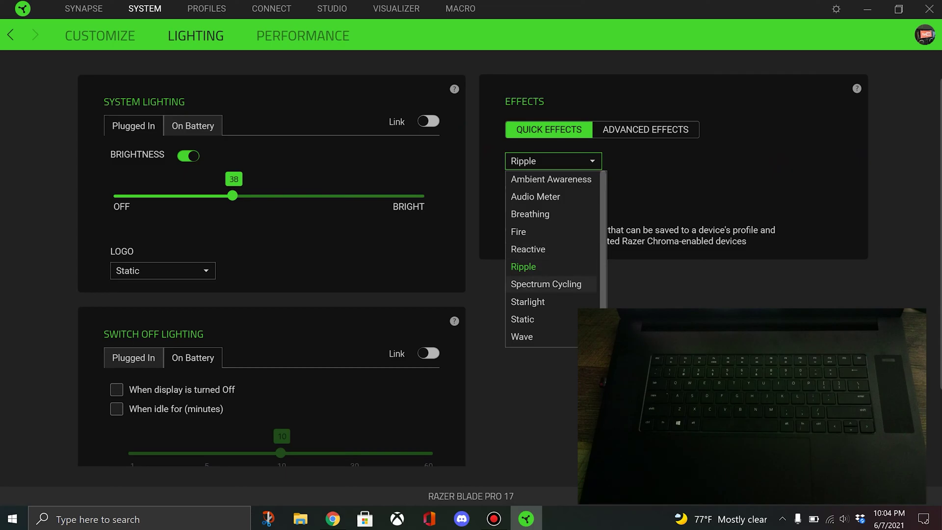
pyautogui.click(546, 284)
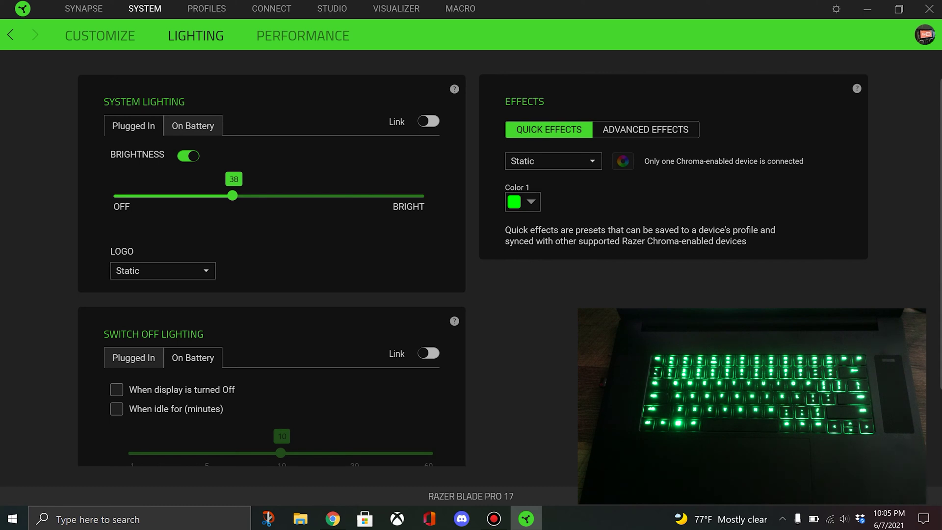
# - Make the static key colour light red, then change it to white
pyautogui.click(530, 201)
pyautogui.click(535, 240)
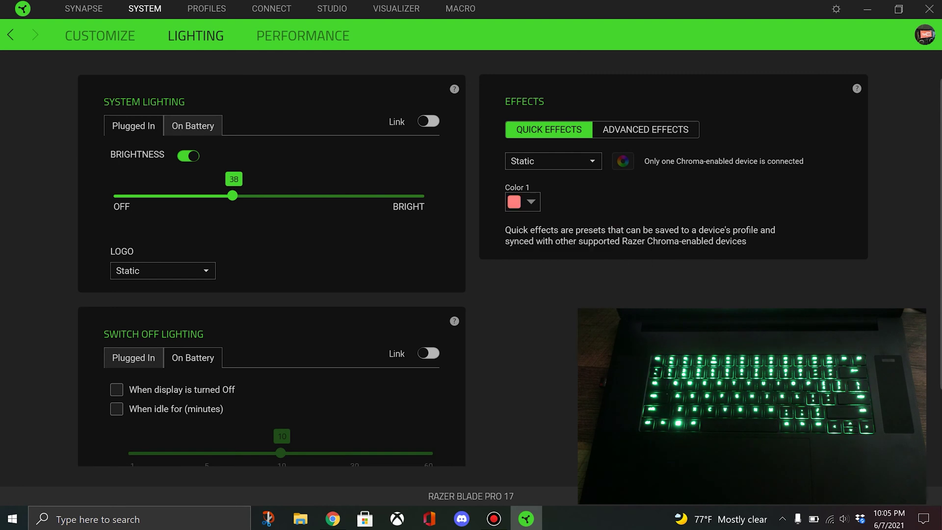
pyautogui.click(530, 201)
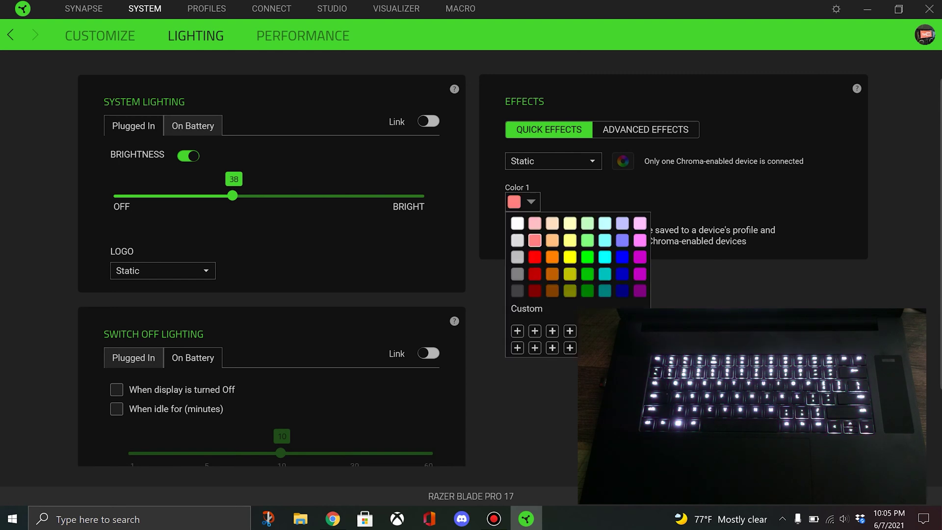
pyautogui.click(517, 224)
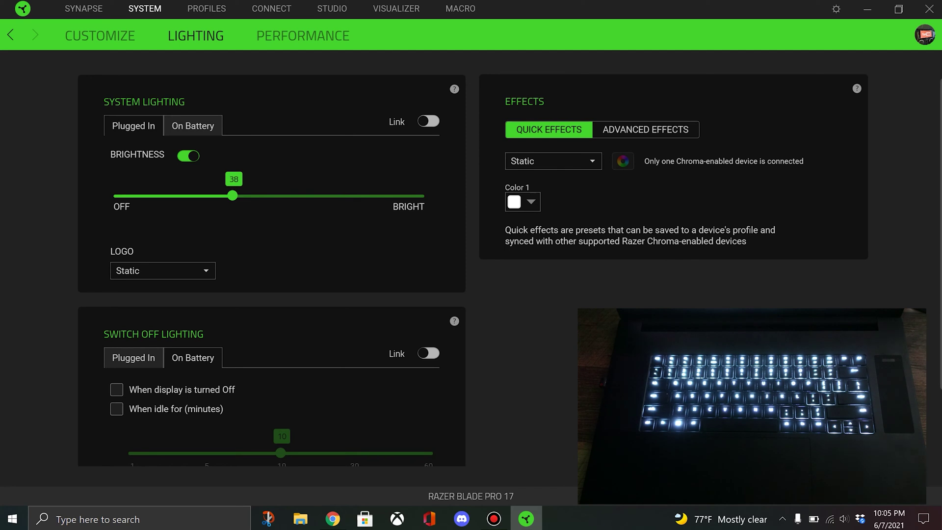
# - Try the Wave lighting effect, then settle on the Wheel effect
pyautogui.click(552, 161)
pyautogui.click(553, 161)
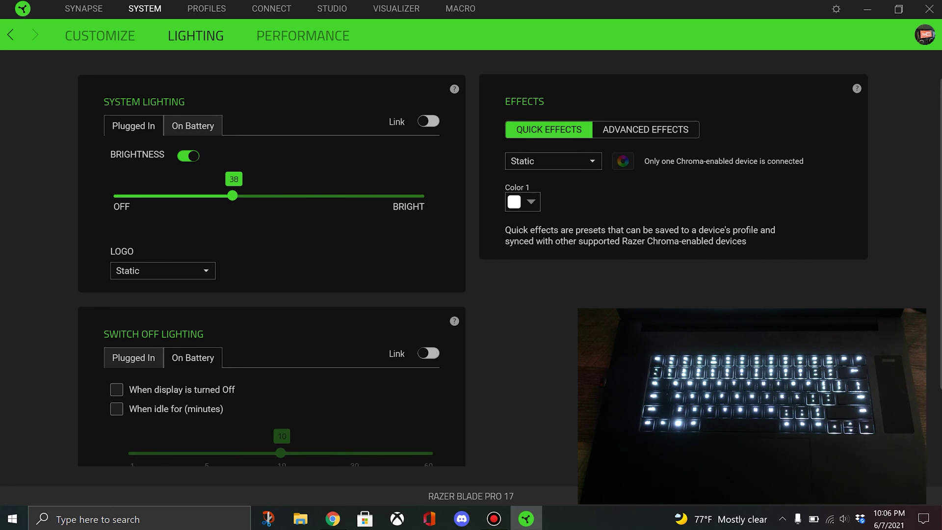
pyautogui.click(553, 161)
pyautogui.click(522, 320)
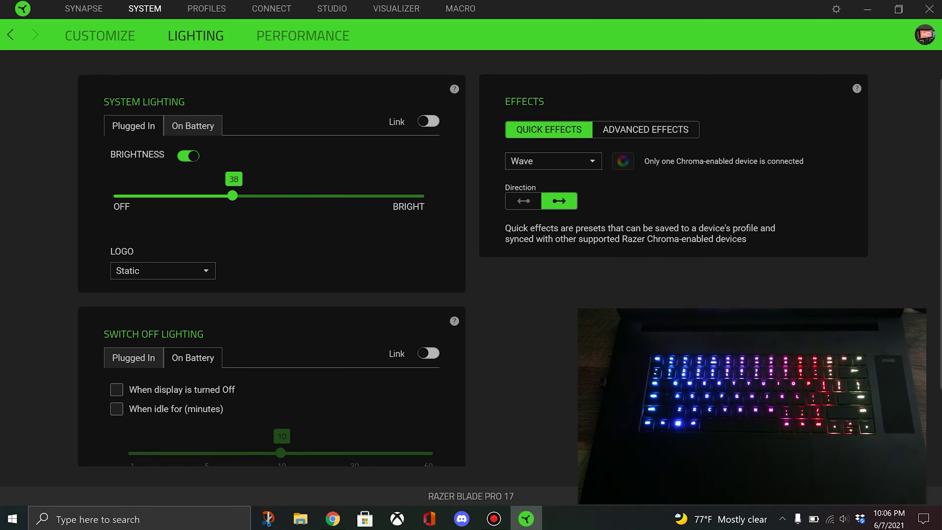
pyautogui.click(552, 160)
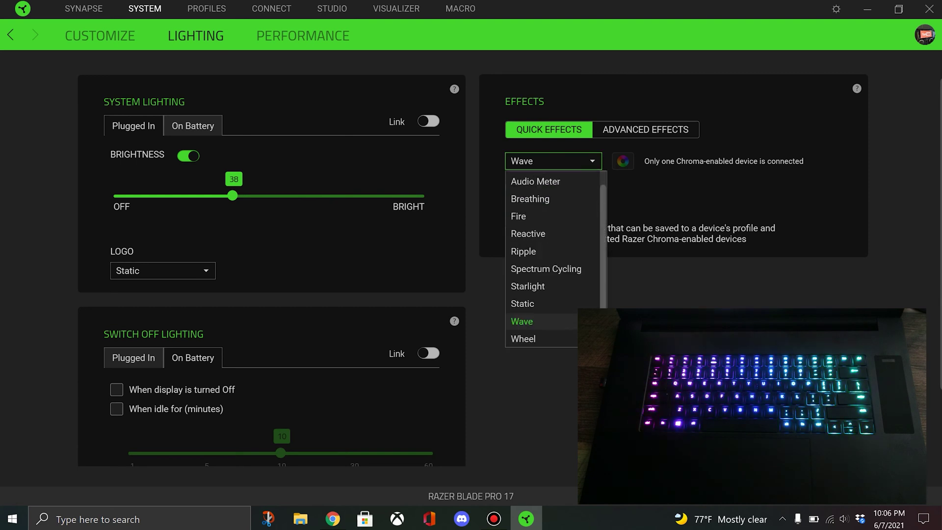
pyautogui.click(522, 339)
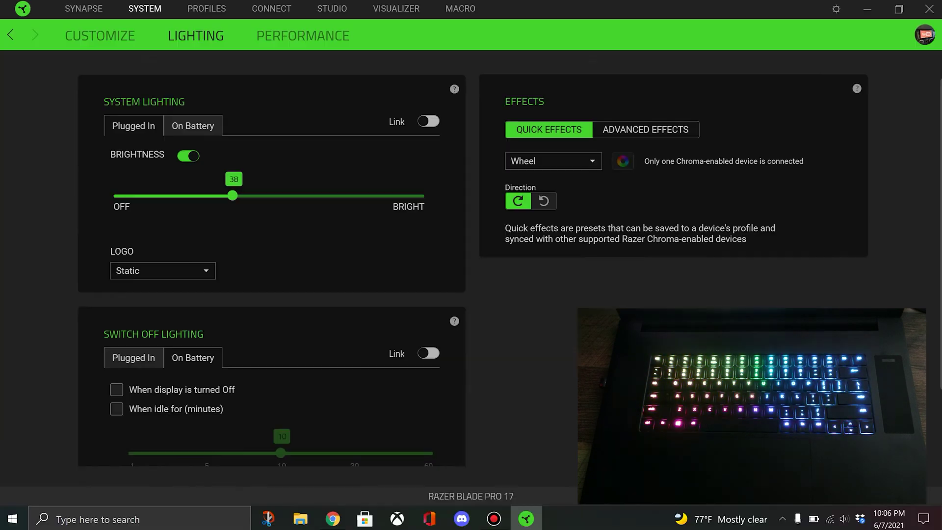